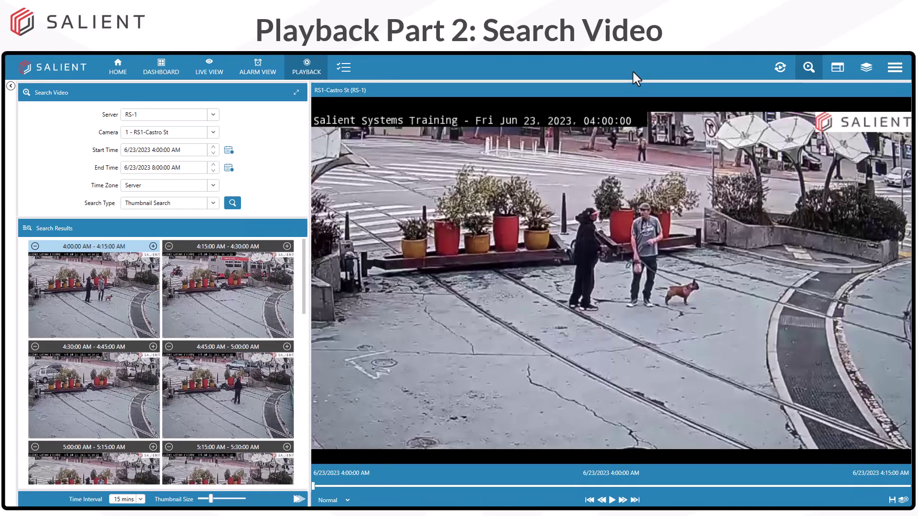
Open the Export Queue to list the nine pending clips with their export settings.
{"action": "left_click", "coordinate": [866, 72]}
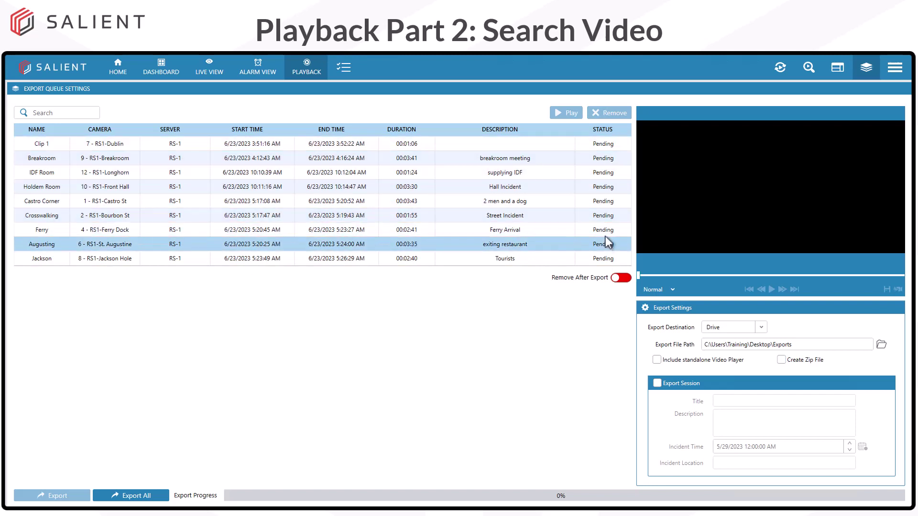
Preview Clip 1 and rename it to 'Ireland'.
{"action": "left_click", "coordinate": [106, 142]}
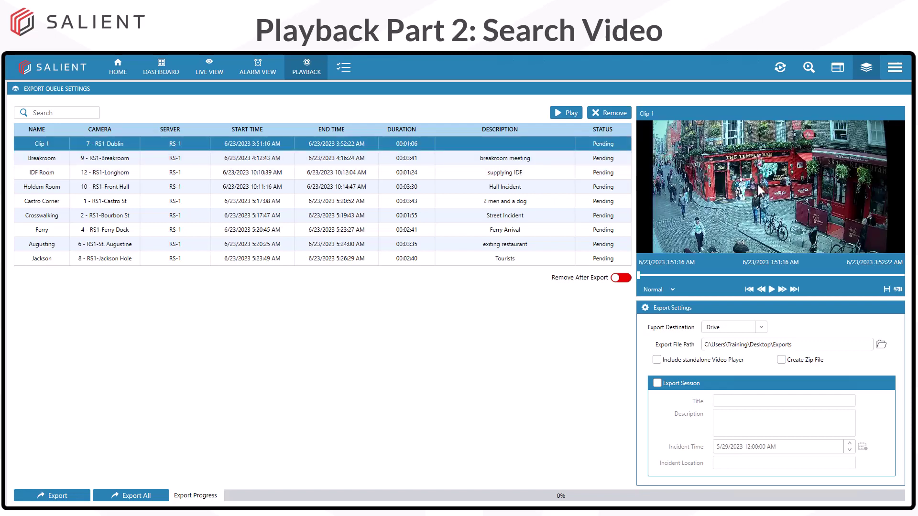
{"action": "left_click", "coordinate": [56, 143]}
{"action": "key", "text": "ctrl+a"}
{"action": "type", "text": "Ireland"}
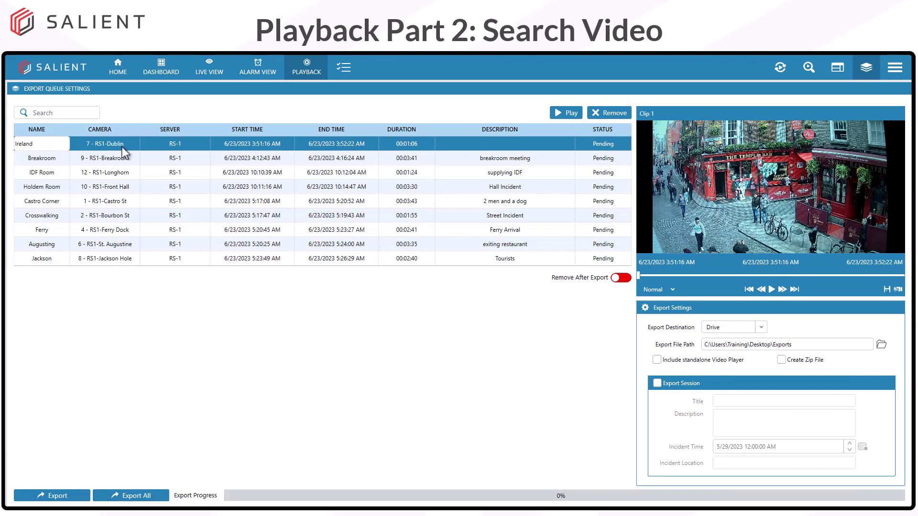
Give the Ireland clip the description '2 men loitering' and reselect it.
{"action": "left_click", "coordinate": [471, 144]}
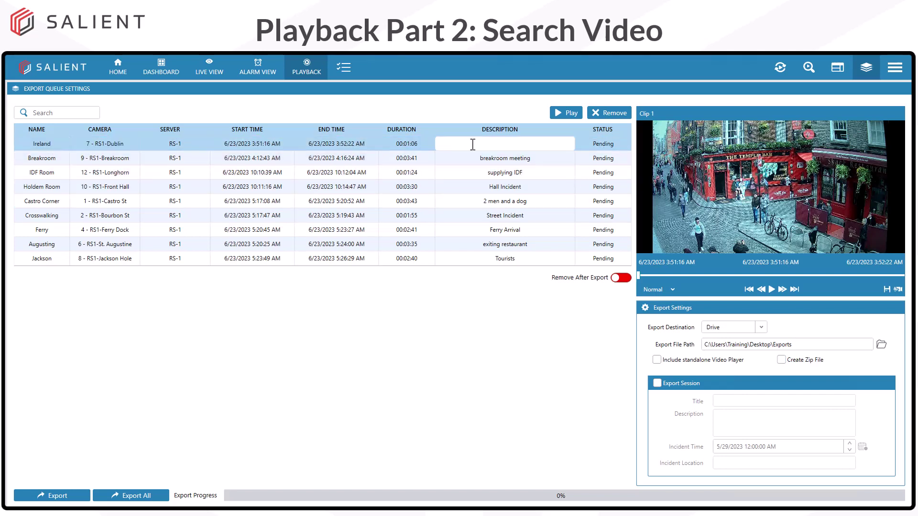
{"action": "type", "text": "2 men loitering"}
{"action": "left_click", "coordinate": [328, 307]}
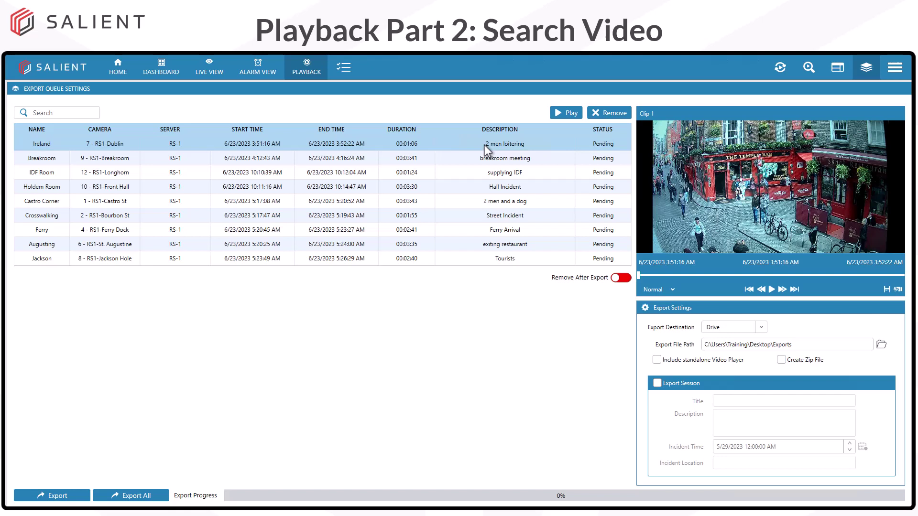
{"action": "left_click", "coordinate": [363, 145]}
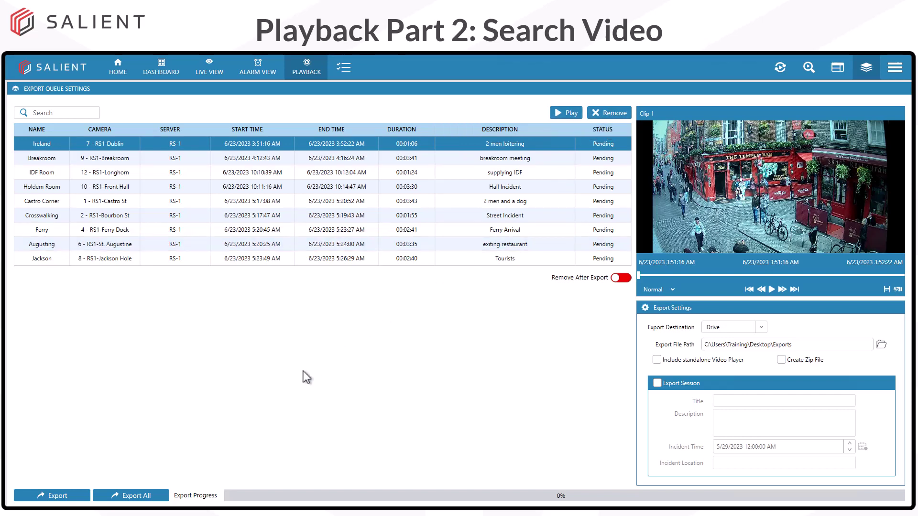
Leave Remove After Export switched off and zoom around the preview.
{"action": "left_click", "coordinate": [616, 278]}
{"action": "left_click", "coordinate": [620, 278]}
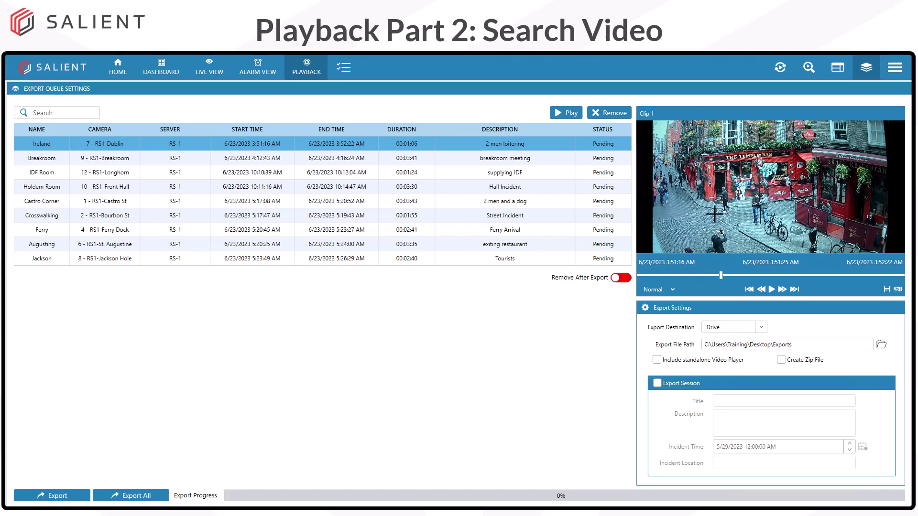
{"action": "scroll", "coordinate": [739, 211], "scroll_direction": "up", "scroll_amount": 5}
{"action": "scroll", "coordinate": [740, 210], "scroll_direction": "down", "scroll_amount": 5}
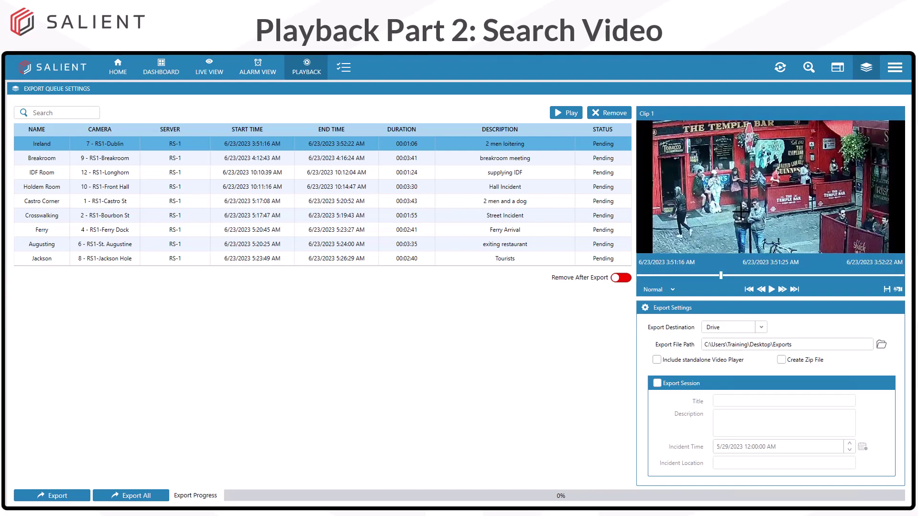
{"action": "scroll", "coordinate": [746, 208], "scroll_direction": "up", "scroll_amount": 1}
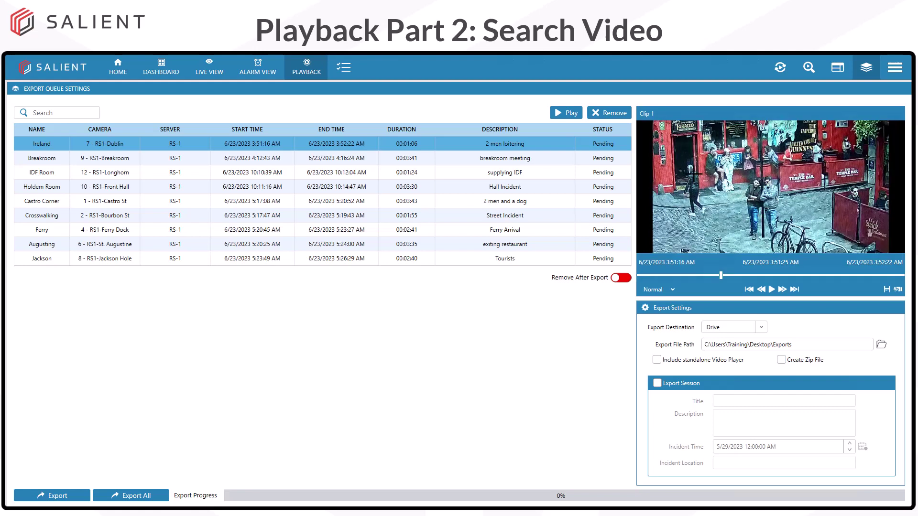
{"action": "scroll", "coordinate": [692, 175], "scroll_direction": "down", "scroll_amount": 1}
{"action": "scroll", "coordinate": [679, 174], "scroll_direction": "up", "scroll_amount": 1}
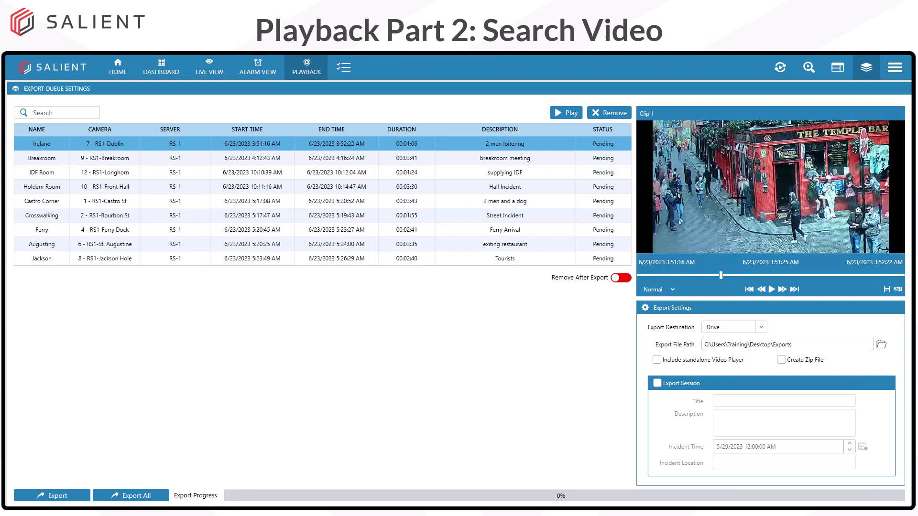
{"action": "scroll", "coordinate": [737, 197], "scroll_direction": "down", "scroll_amount": 2}
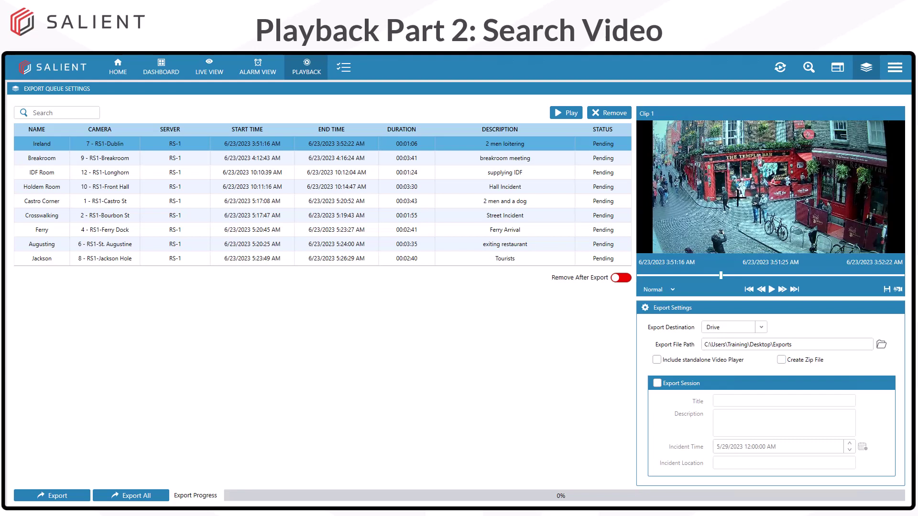
Play the Ireland preview at Normal speed to about 3:51:25.
{"action": "left_click", "coordinate": [673, 290]}
{"action": "left_click", "coordinate": [715, 289]}
{"action": "left_click", "coordinate": [772, 289]}
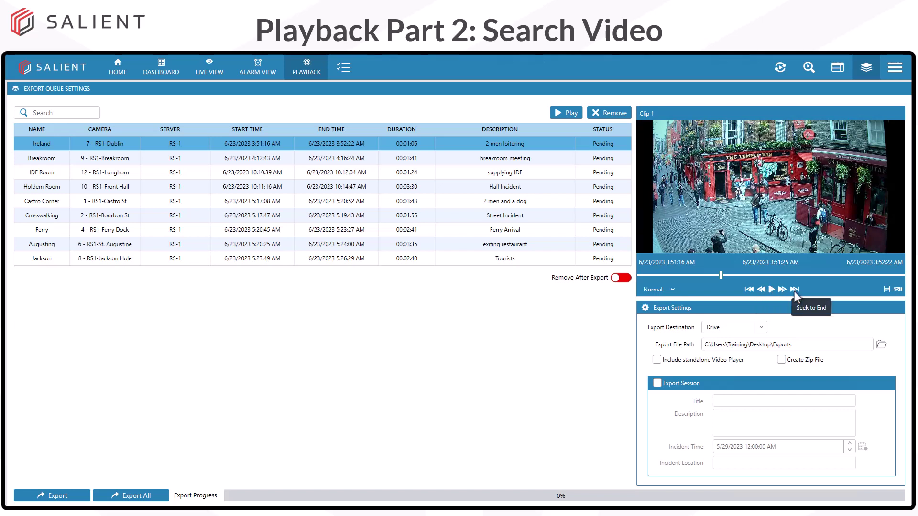
{"action": "left_click", "coordinate": [886, 290]}
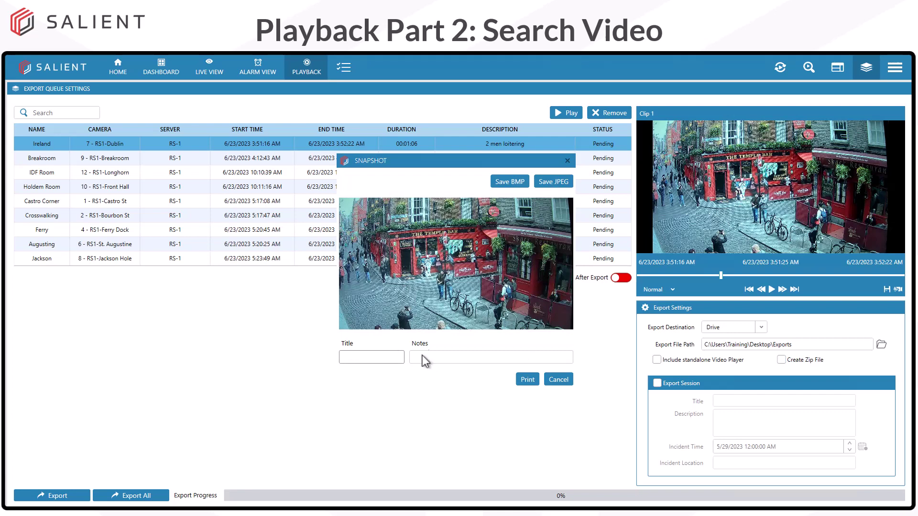
{"action": "left_click", "coordinate": [557, 380]}
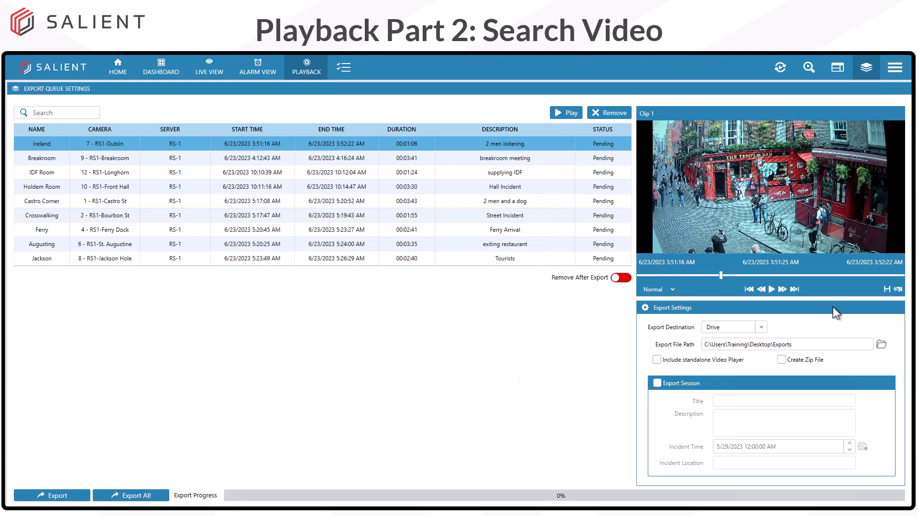
Trim the Ireland clip to run from 3:51:25 to 3:52:18, 00:00:56 long.
{"action": "left_click", "coordinate": [898, 292]}
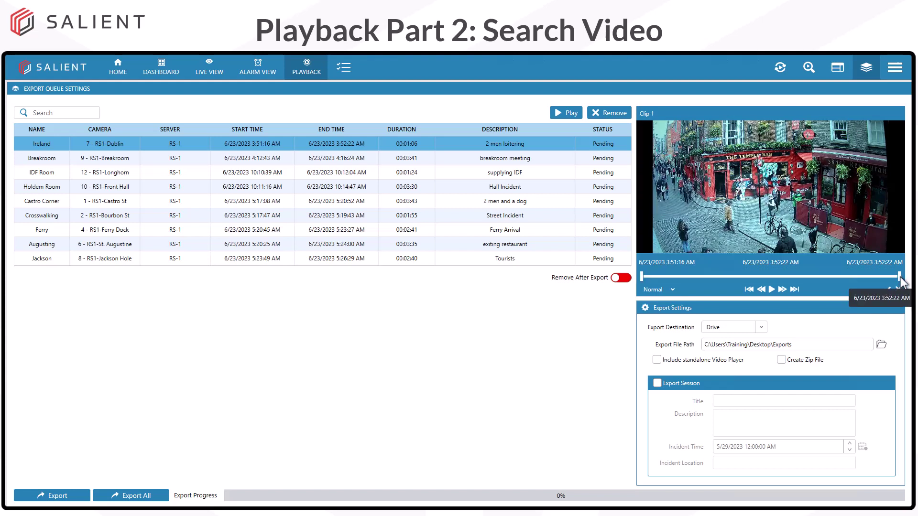
{"action": "left_click_drag", "start_coordinate": [644, 276], "coordinate": [667, 279]}
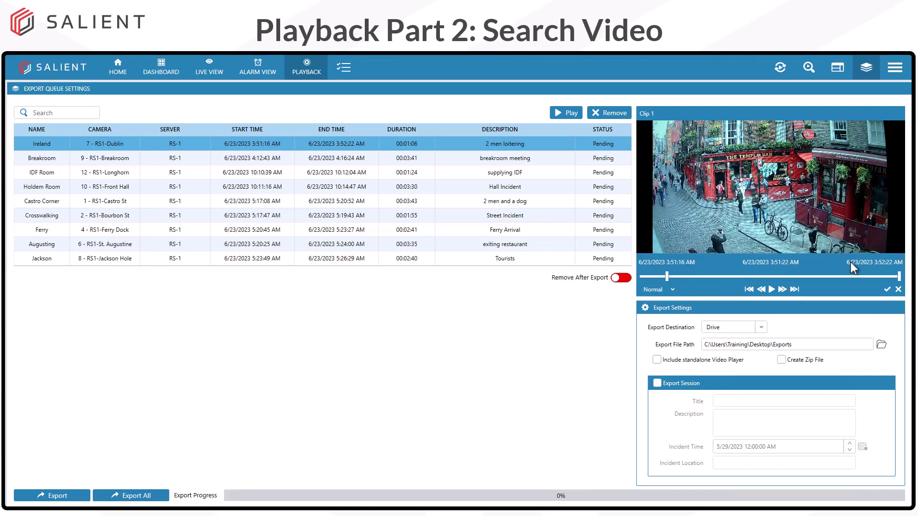
{"action": "mouse_move", "coordinate": [899, 277]}
{"action": "left_mouse_down"}
{"action": "mouse_move", "coordinate": [876, 280]}
{"action": "mouse_move", "coordinate": [885, 279]}
{"action": "left_mouse_up"}
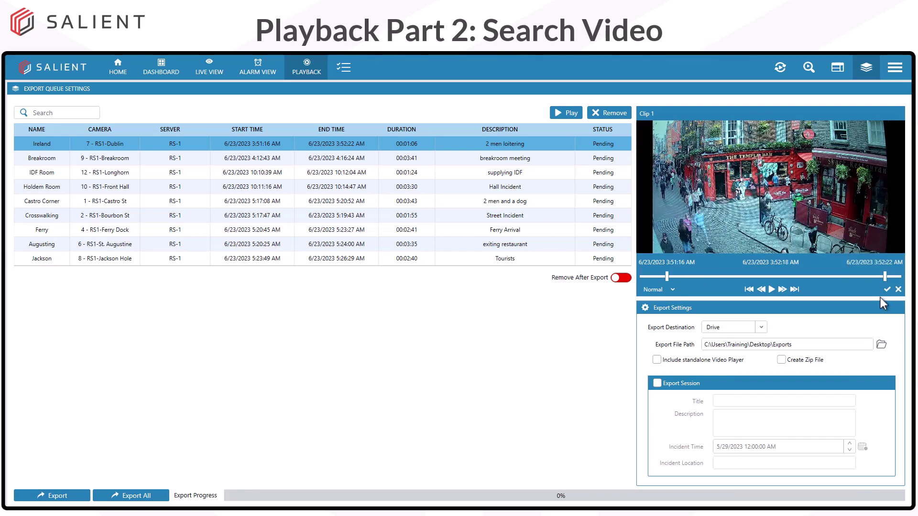
{"action": "left_click", "coordinate": [886, 289]}
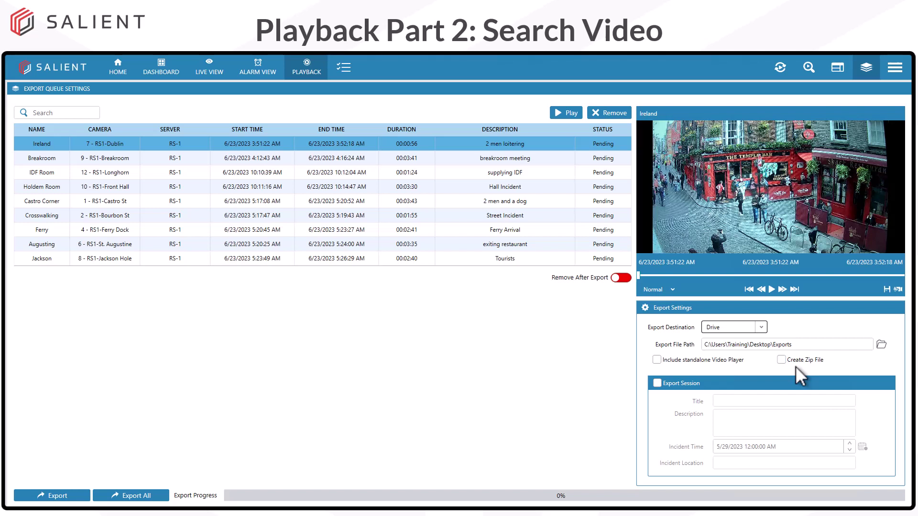
Send the Ireland clip's export to Drive, in the Desktop Exports folder.
{"action": "left_click", "coordinate": [349, 144]}
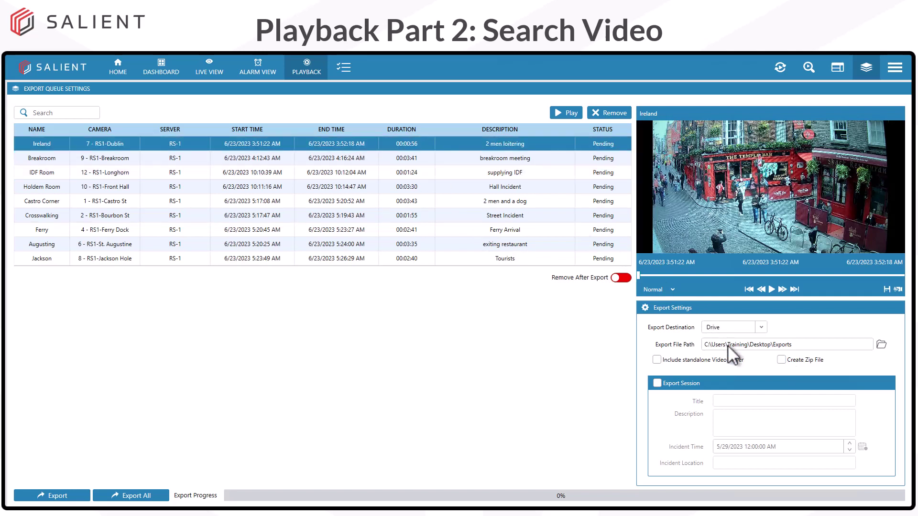
{"action": "left_click", "coordinate": [762, 326]}
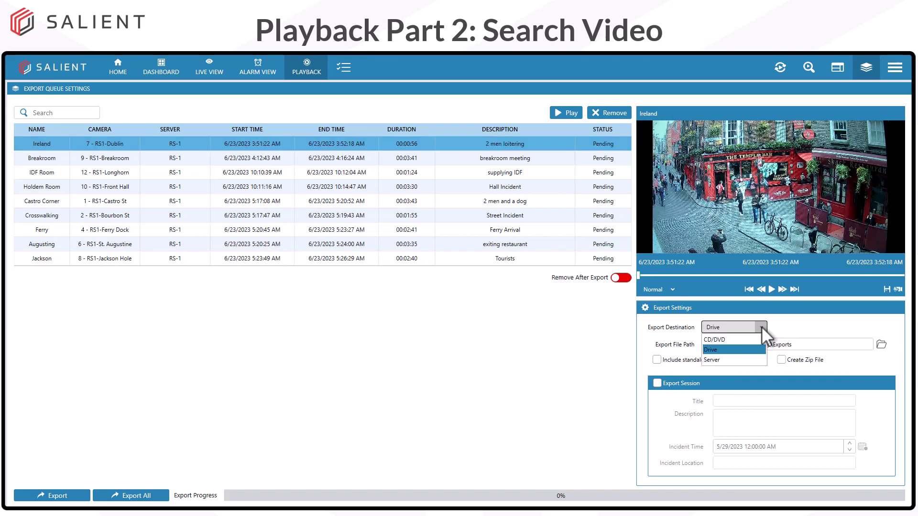
{"action": "left_click", "coordinate": [730, 349]}
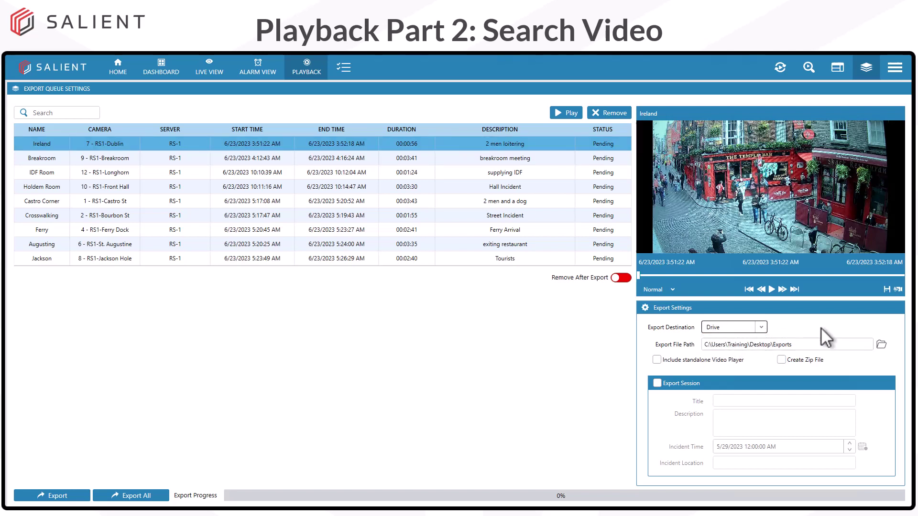
{"action": "left_click", "coordinate": [881, 345]}
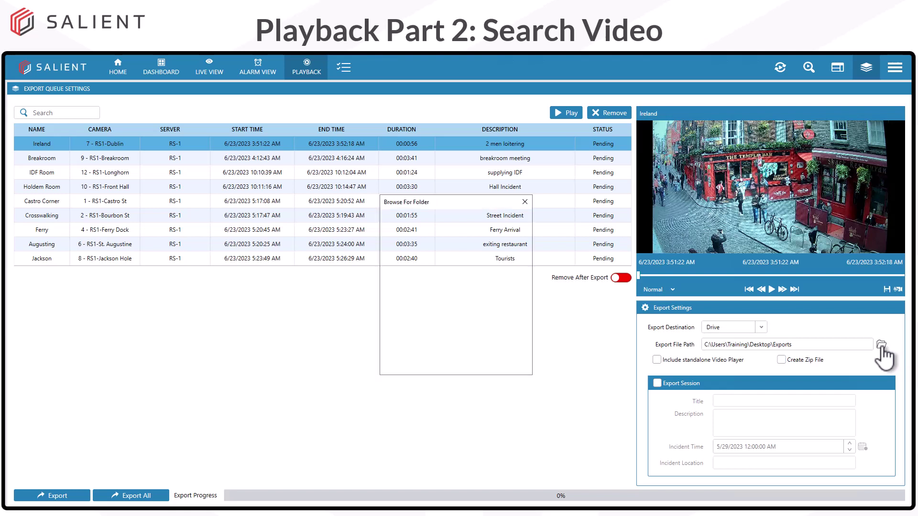
{"action": "left_click_drag", "start_coordinate": [444, 202], "coordinate": [486, 207]}
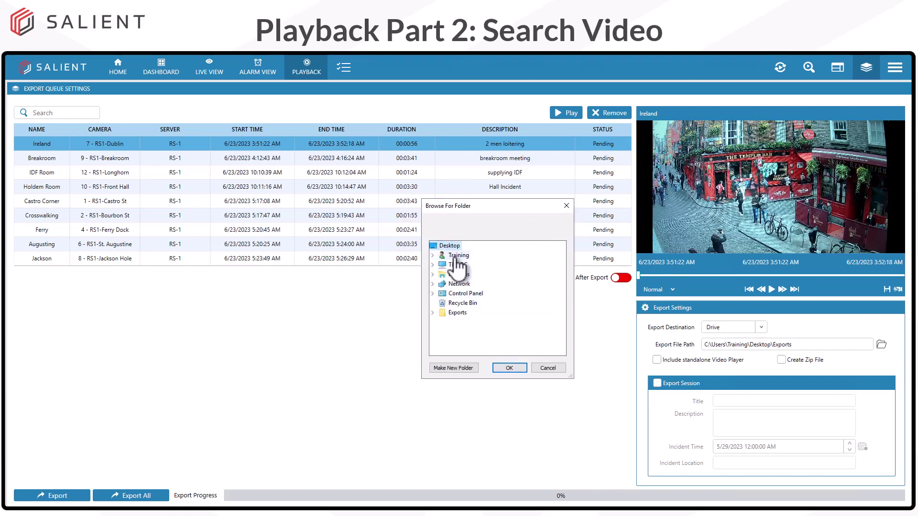
{"action": "left_click", "coordinate": [456, 313]}
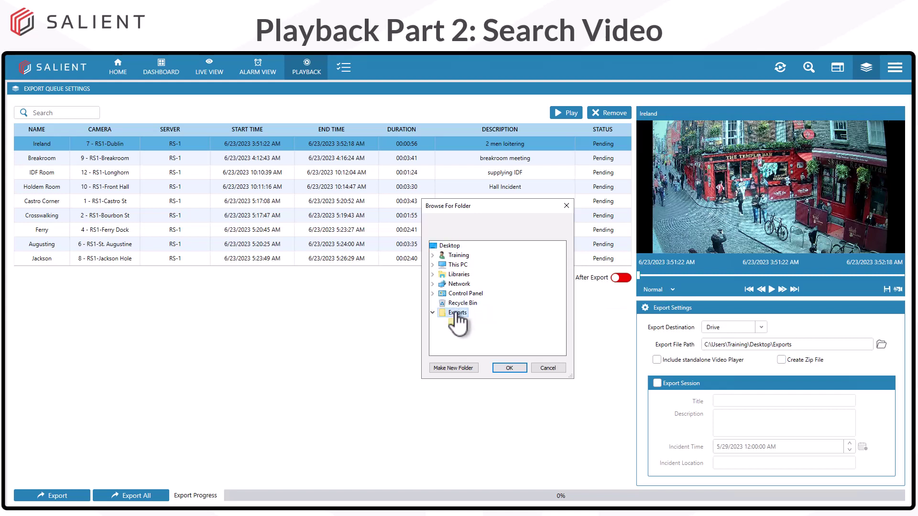
{"action": "left_click", "coordinate": [509, 368]}
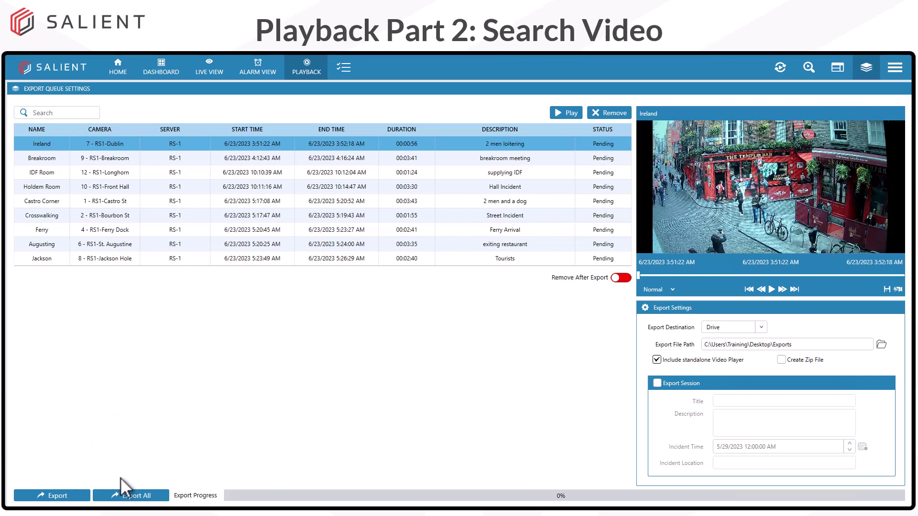
Export the selected Ireland clip until its status reads Exported.
{"action": "left_click", "coordinate": [64, 495]}
Multi-select the Breakroom, IDF Room and Holdem Room clips and export them together.
{"action": "left_click", "coordinate": [324, 177], "text": "ctrl"}
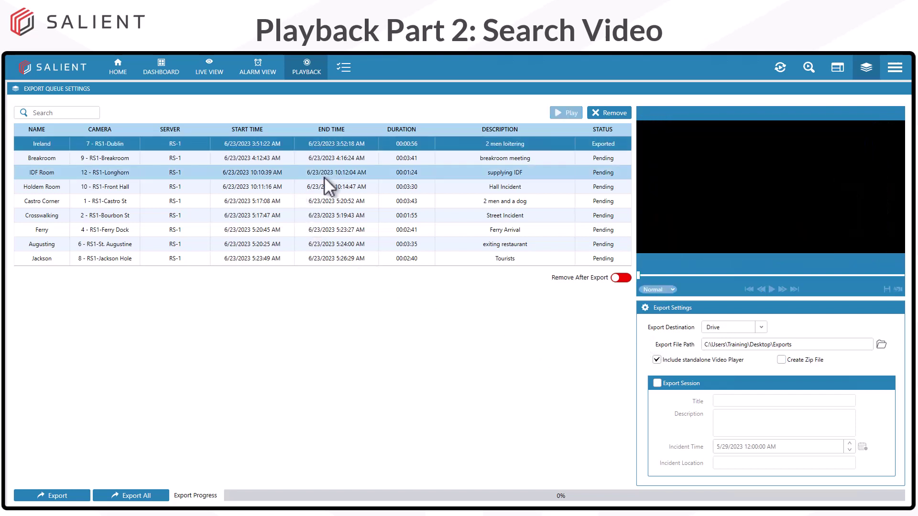
{"action": "left_click", "coordinate": [321, 200], "text": "ctrl"}
{"action": "left_click", "coordinate": [313, 229], "text": "ctrl"}
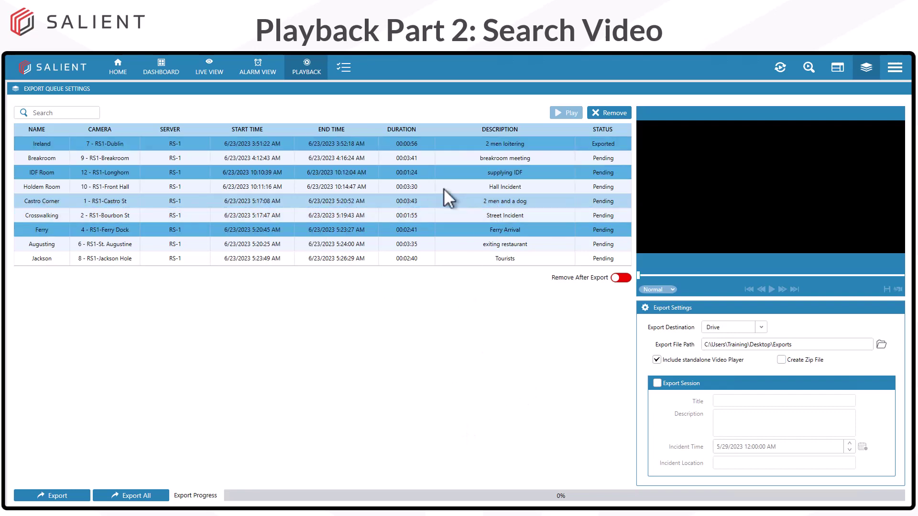
{"action": "left_click", "coordinate": [410, 154]}
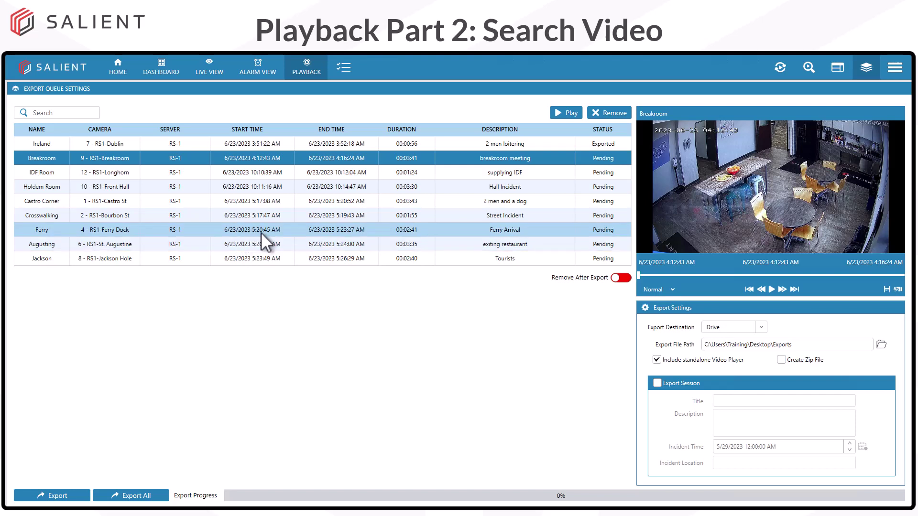
{"action": "left_click", "coordinate": [294, 229], "text": "shift"}
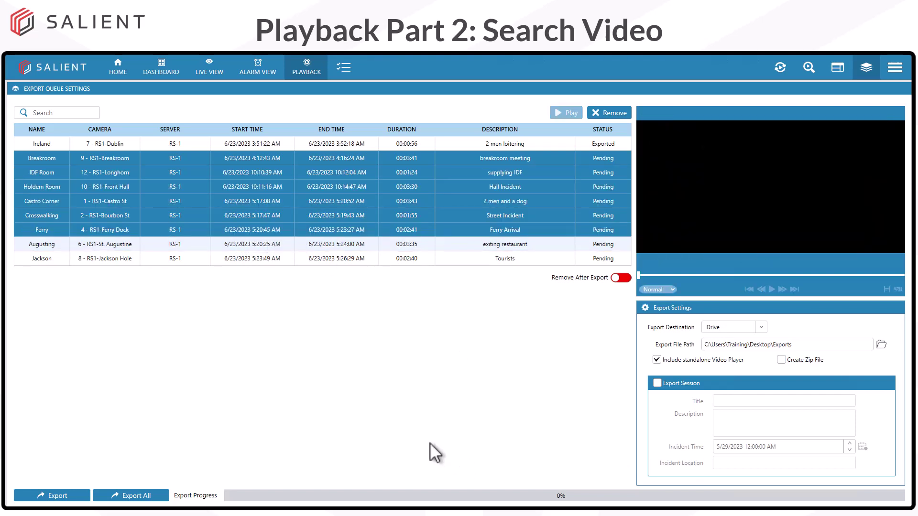
{"action": "left_click", "coordinate": [425, 144]}
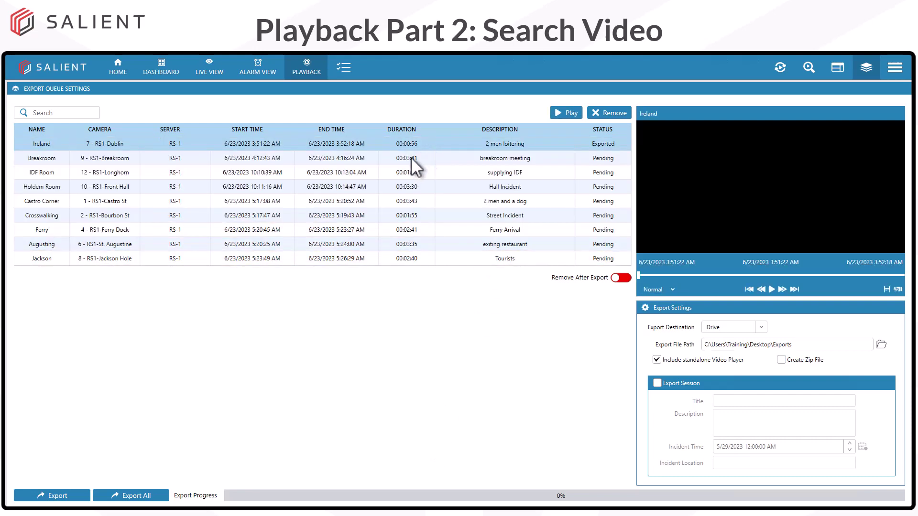
{"action": "left_click_drag", "start_coordinate": [395, 156], "coordinate": [397, 188]}
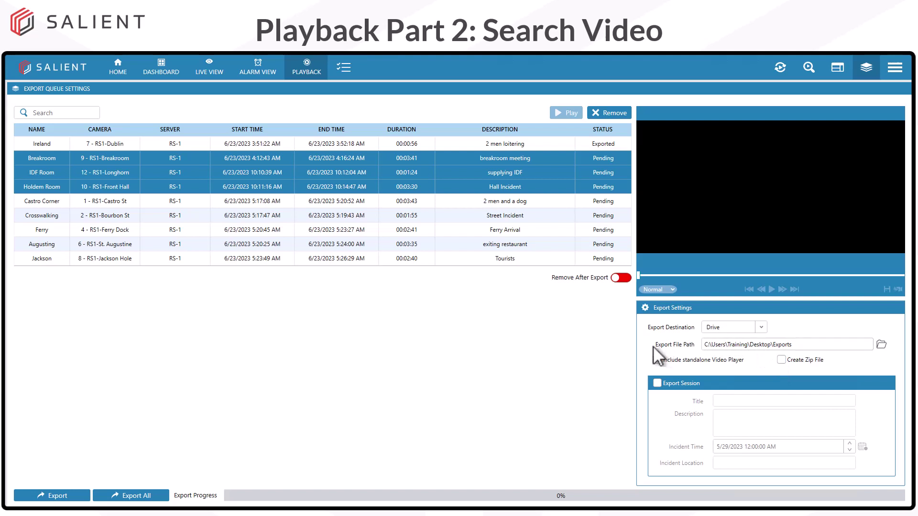
{"action": "left_click", "coordinate": [67, 497]}
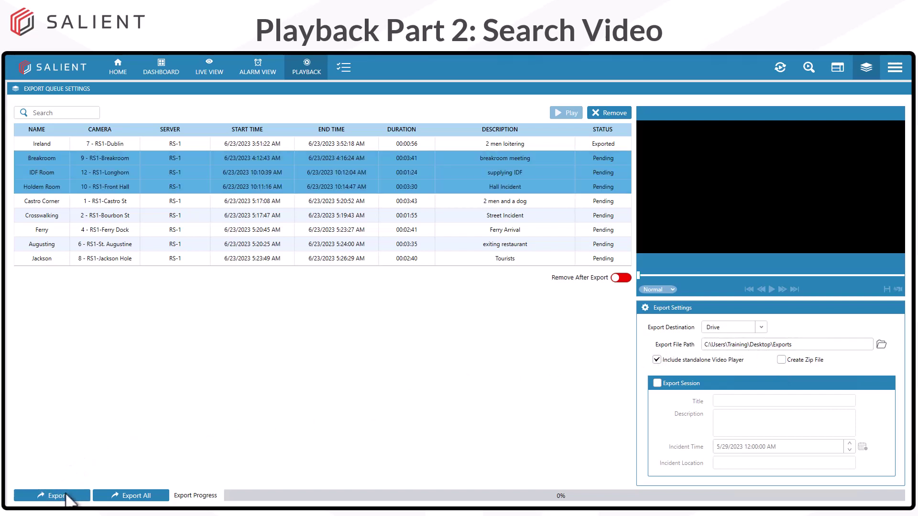